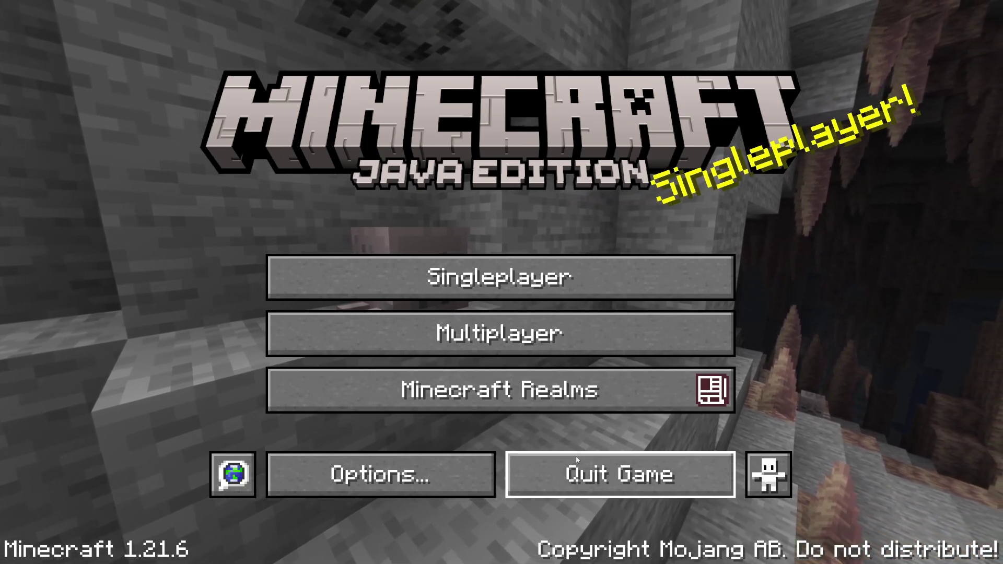
# Step: Quit Minecraft, switch to Chrome and search Google for "minecraft fabric"
pyautogui.click(570, 473)
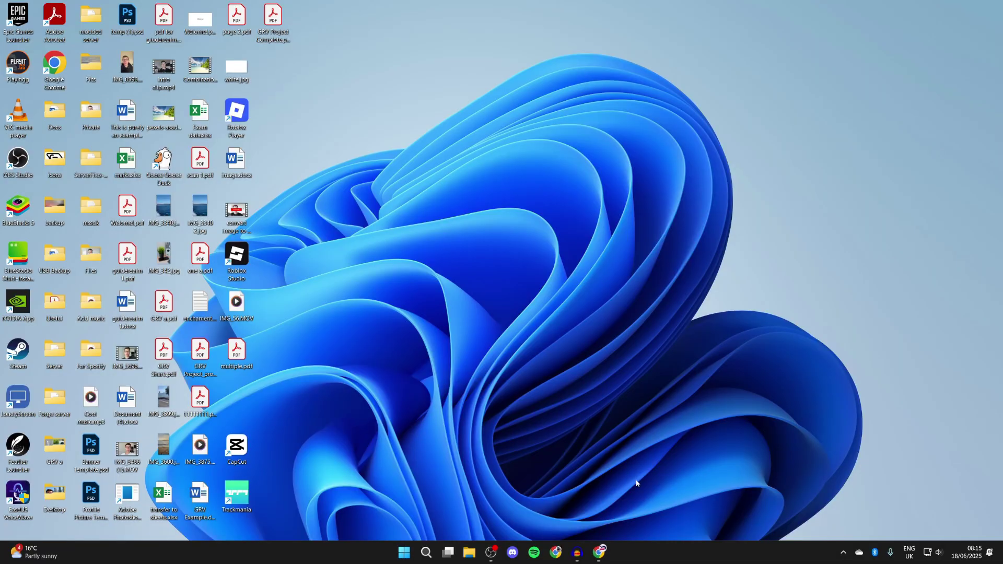
pyautogui.click(605, 550)
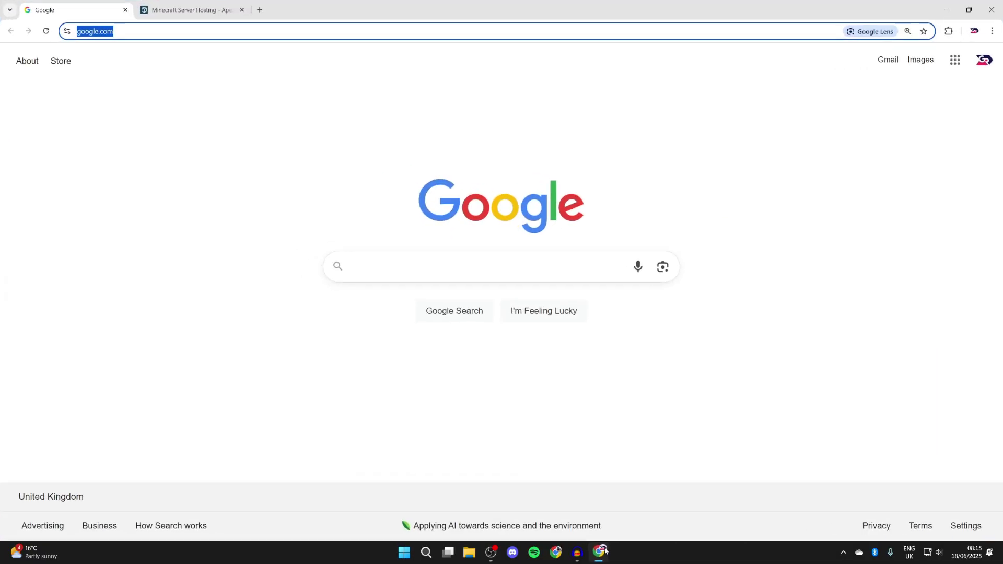
pyautogui.click(433, 269)
pyautogui.write('minec')
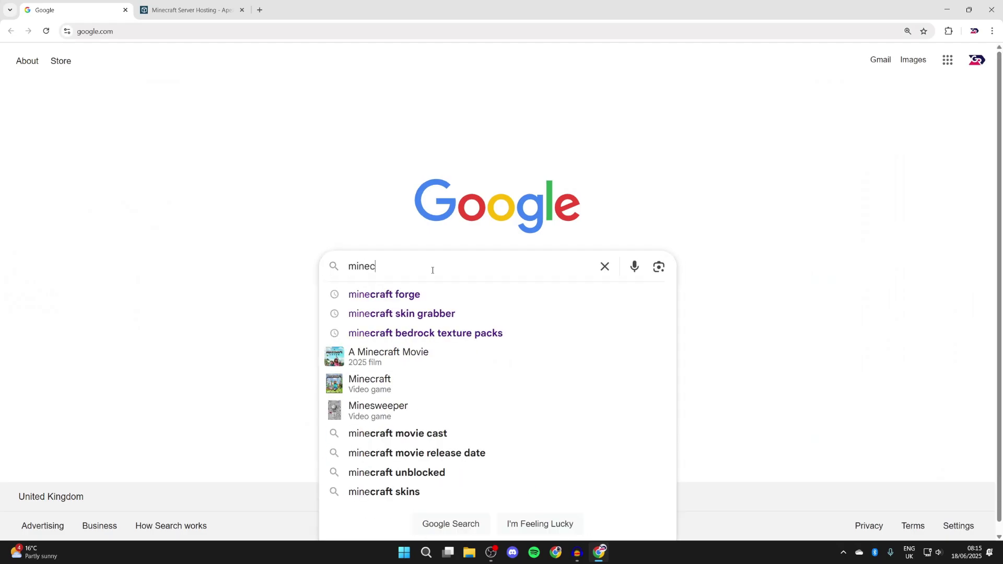
pyautogui.write('raft fabric')
pyautogui.press('Return')
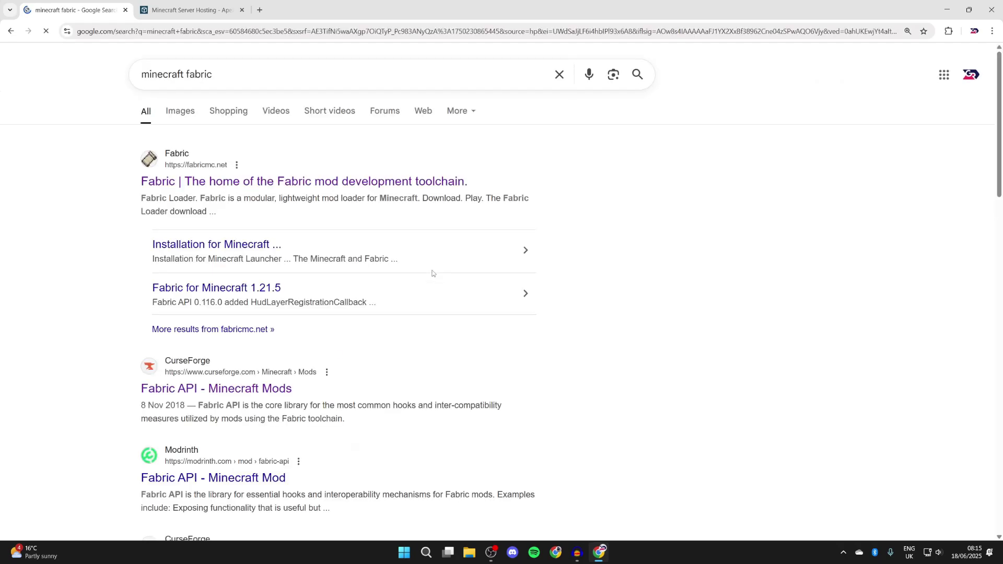
# Step: Open the official Fabric website from the search results and download the Fabric installer for Windows
pyautogui.click(269, 186)
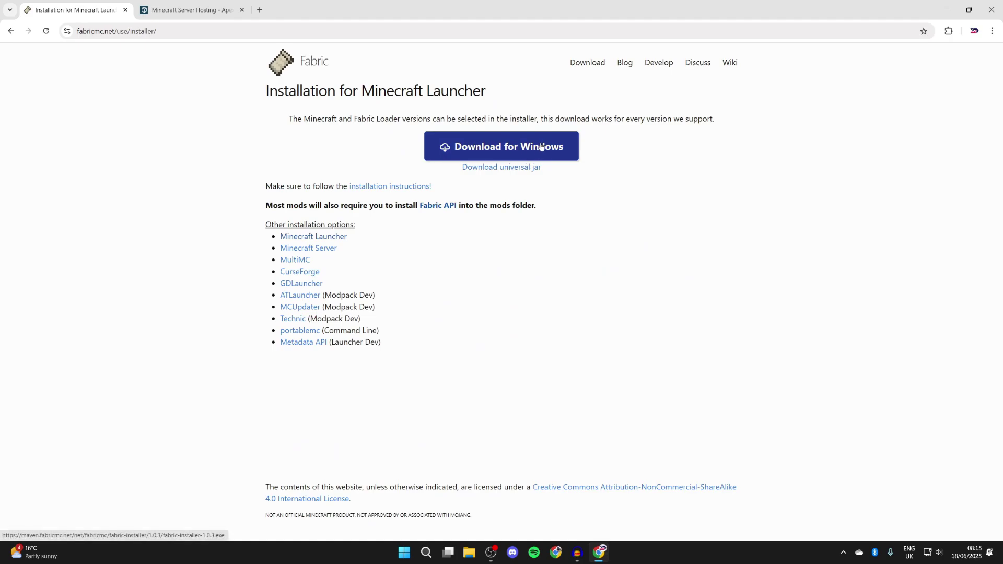
pyautogui.click(509, 154)
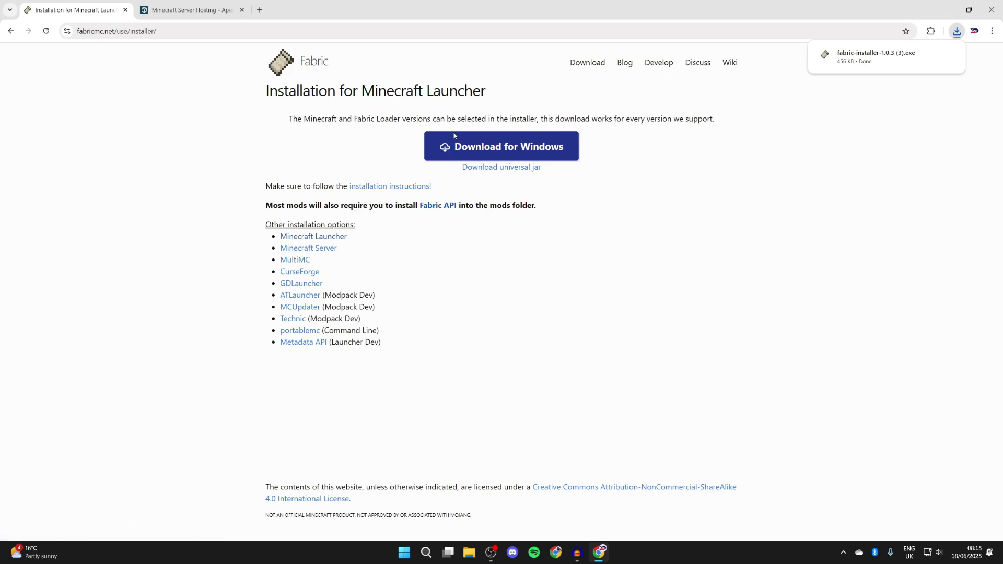
# Step: Follow the Fabric API link to CurseForge, filter its files to game version 1.21.6 and download Fabric API 0.127.0+1.21.6
pyautogui.click(444, 206)
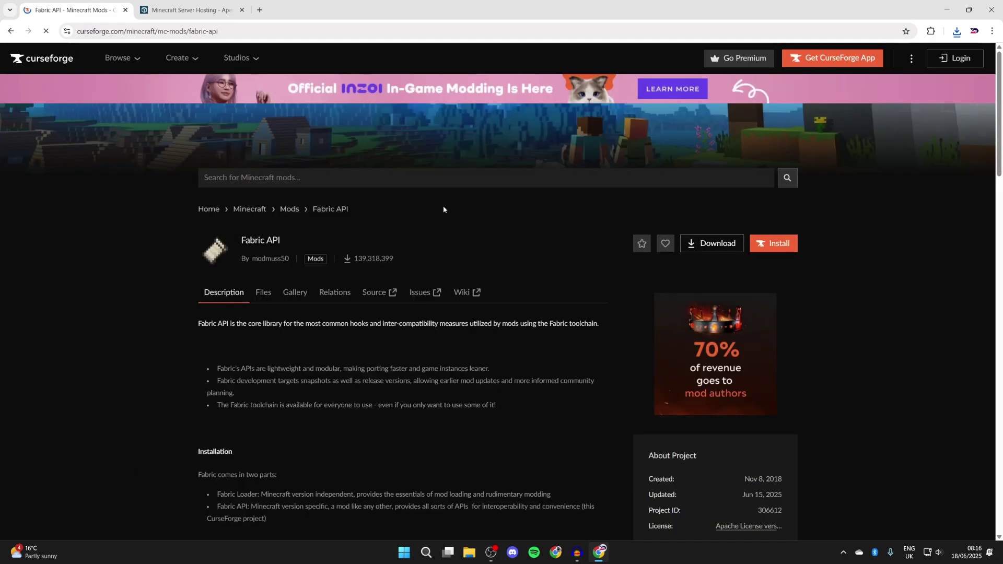
pyautogui.scroll(-1, 443, 205)
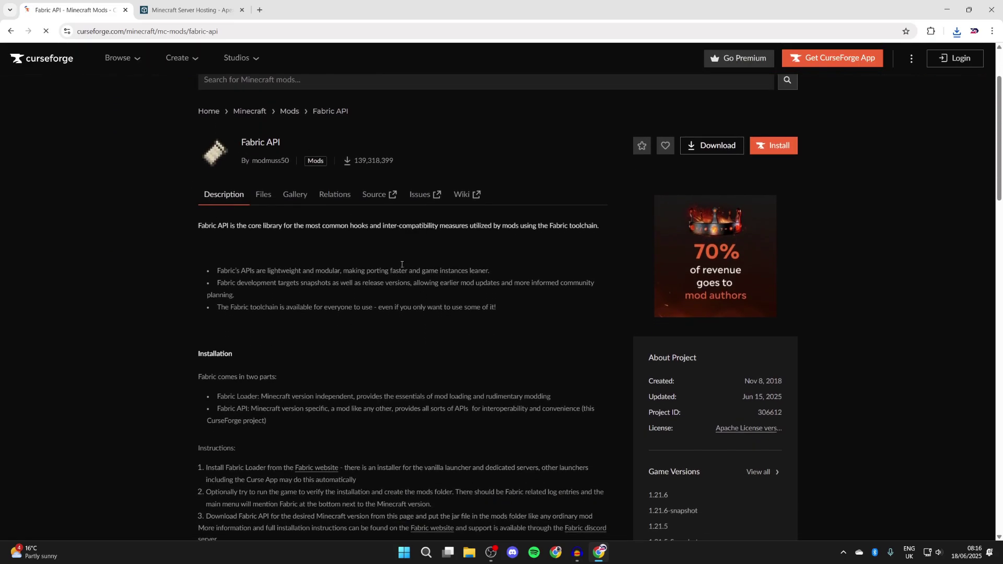
pyautogui.click(268, 248)
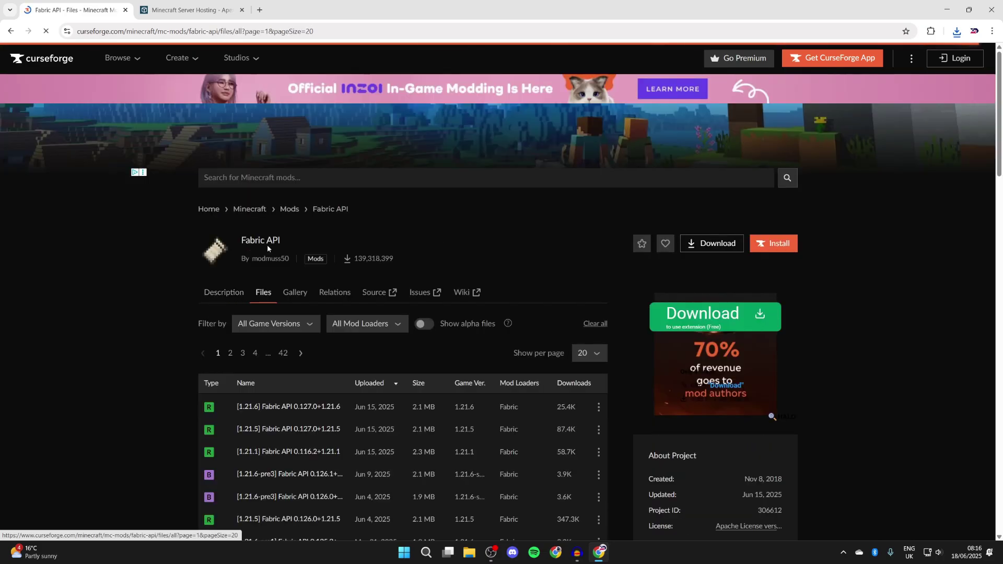
pyautogui.scroll(-2, 304, 225)
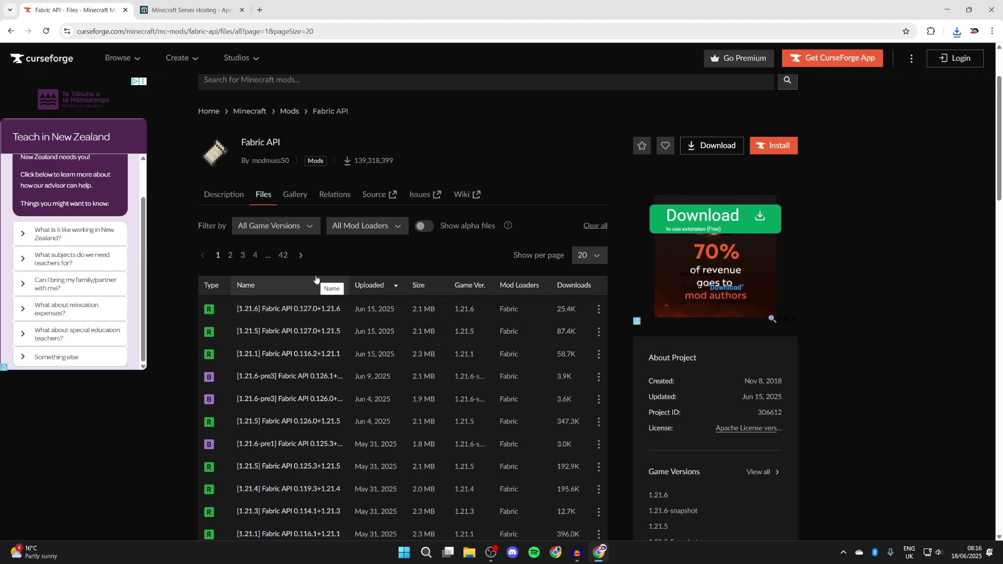
pyautogui.click(274, 231)
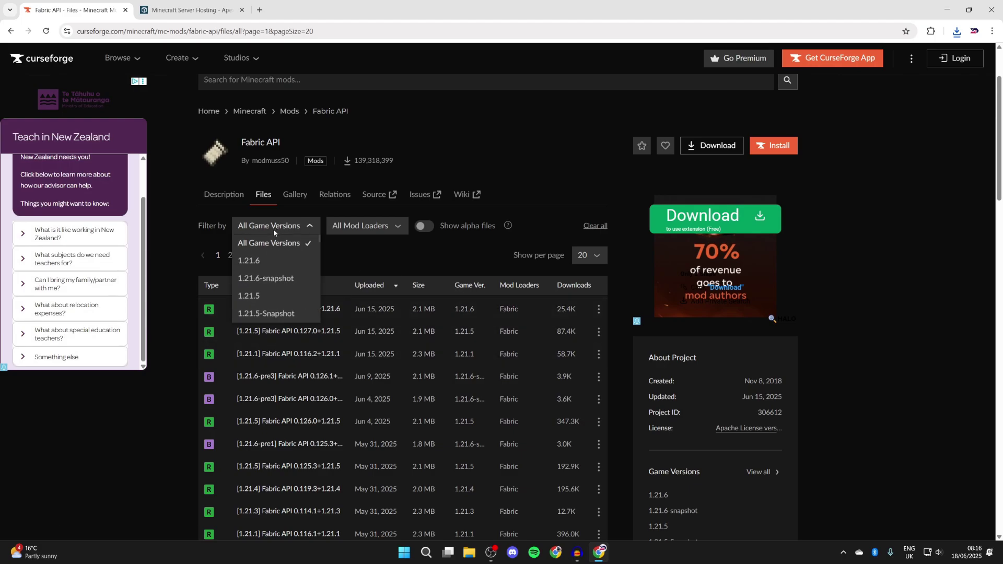
pyautogui.click(272, 261)
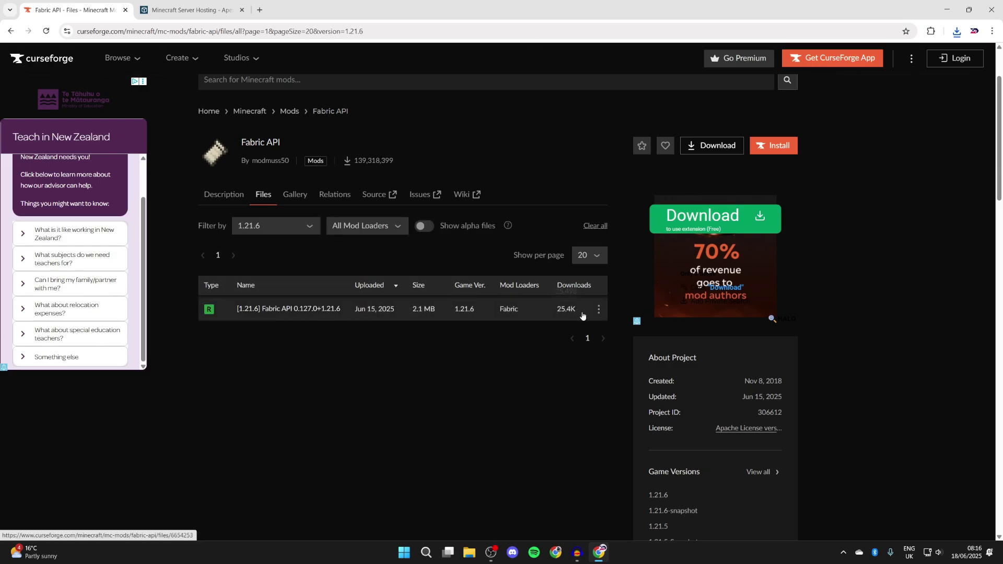
pyautogui.click(599, 311)
pyautogui.click(628, 353)
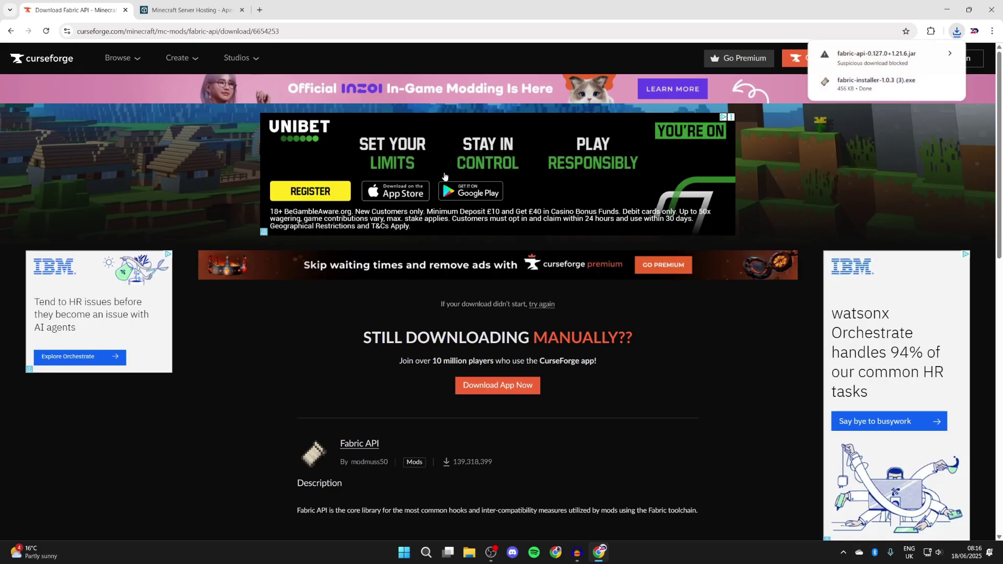
# Step: Go to CurseForge's full Minecraft mods listing and filter it to game version 1.21.6
pyautogui.click(11, 31)
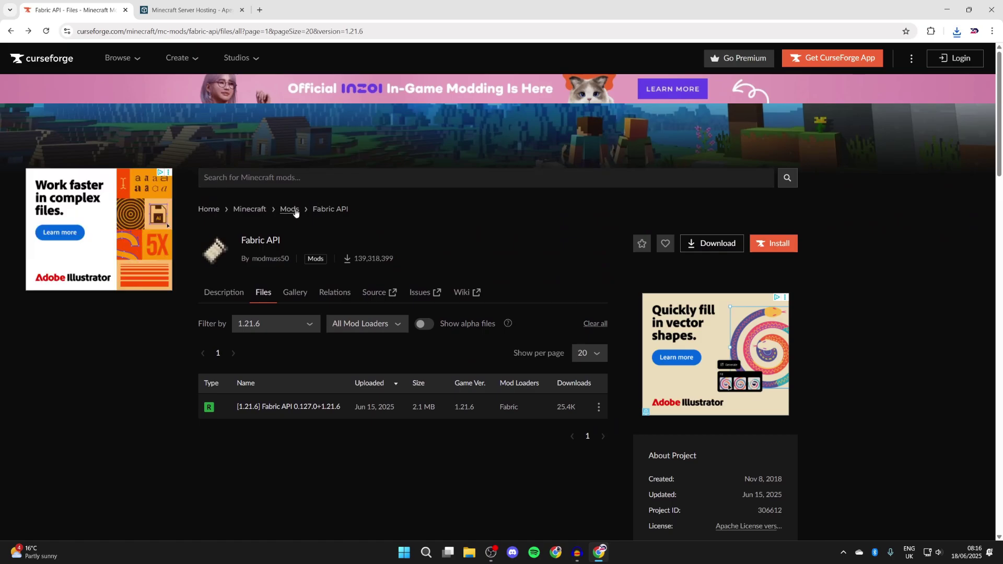
pyautogui.click(299, 213)
pyautogui.scroll(-5, 296, 216)
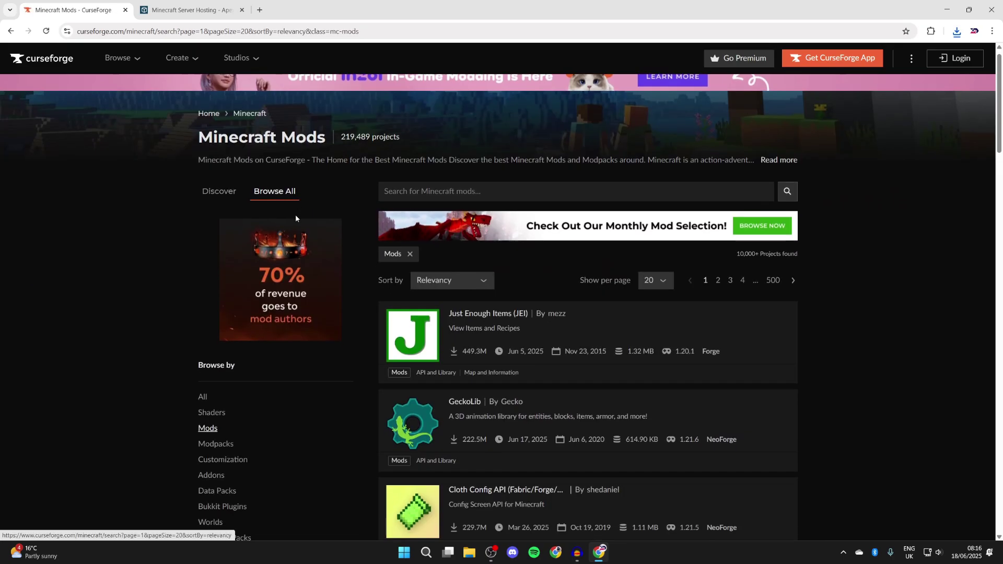
pyautogui.scroll(-3, 296, 215)
pyautogui.click(242, 301)
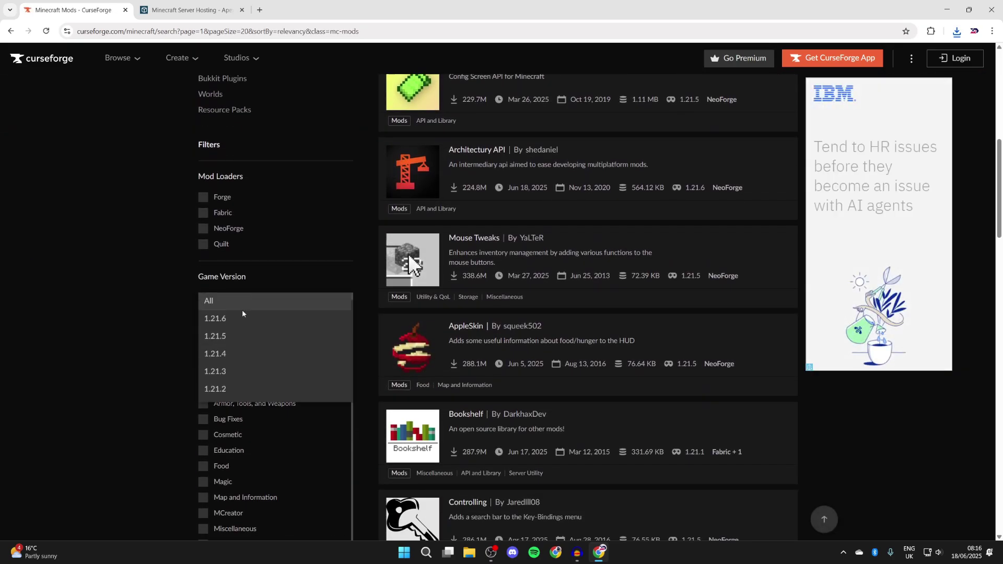
pyautogui.click(242, 320)
pyautogui.scroll(8, 331, 311)
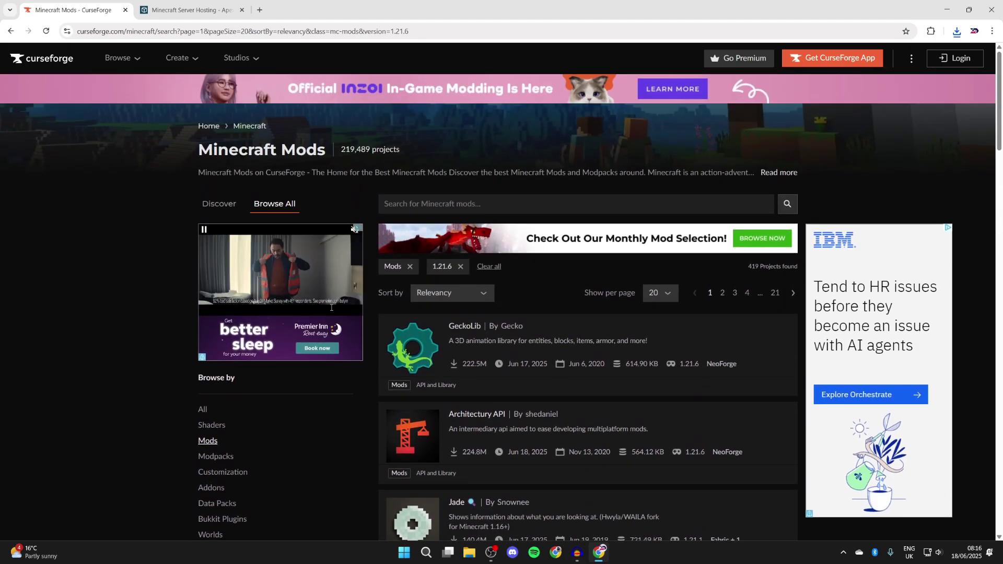
# Step: Open the Waystones mod's file list and download waystones-fabric-1.21.6-21.6.1.jar
pyautogui.scroll(-4, 332, 311)
pyautogui.scroll(-3, 330, 308)
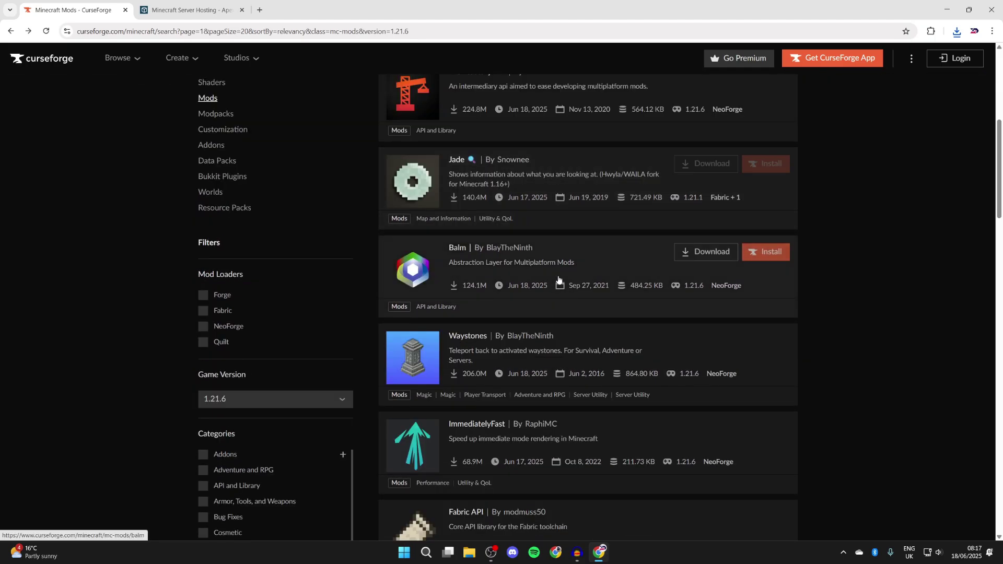
pyautogui.click(415, 356)
pyautogui.click(335, 294)
pyautogui.scroll(-3, 336, 291)
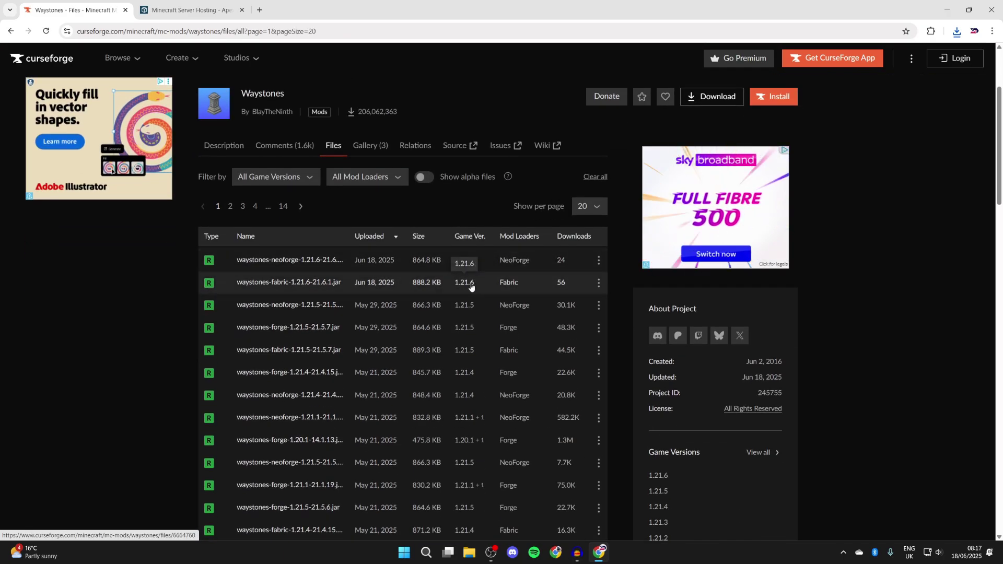
pyautogui.click(599, 283)
pyautogui.click(614, 326)
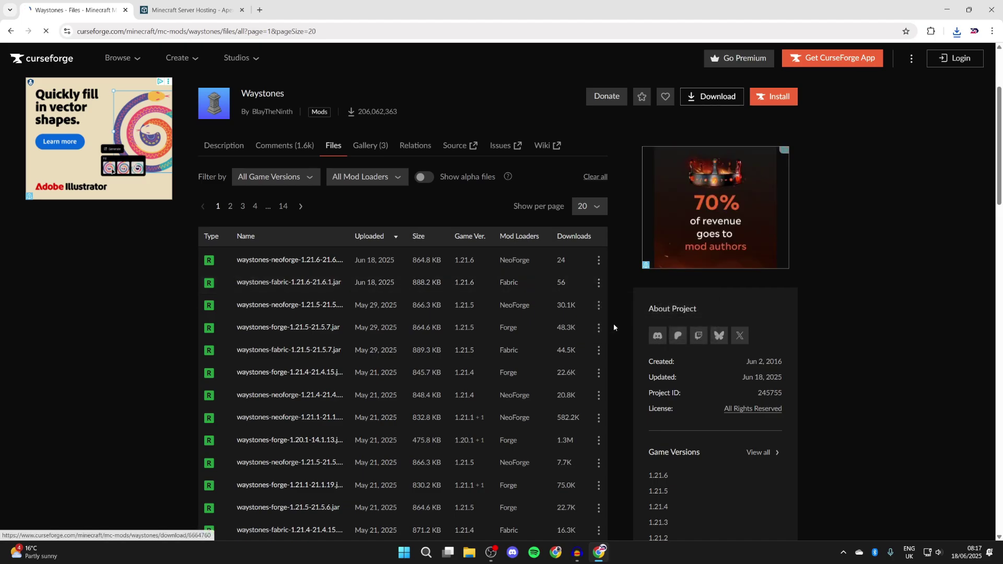
# Step: Look through the Apex Hosting page's overview of its Minecraft server hosting features
pyautogui.hotkey('ctrl', 'Tab')
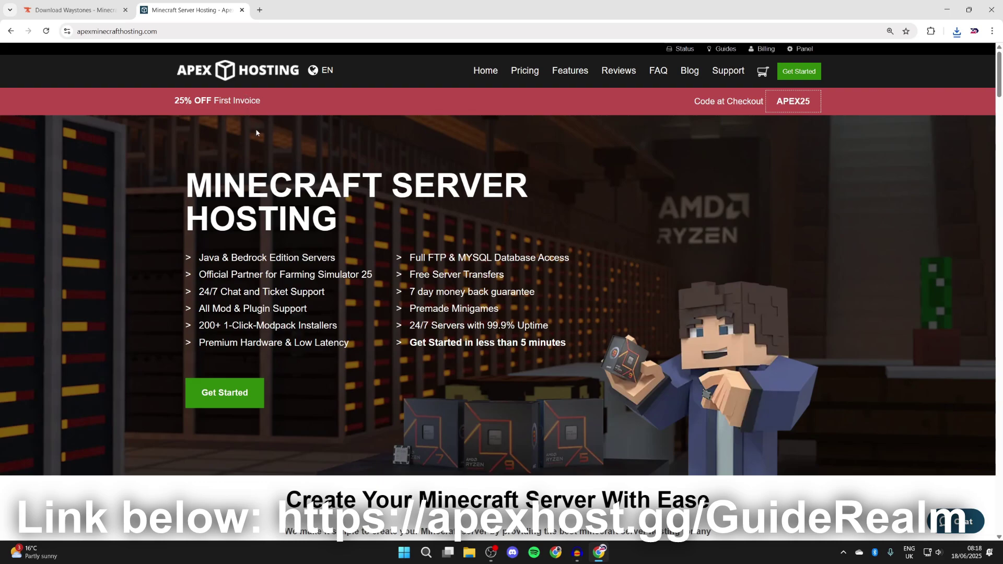
pyautogui.scroll(-8, 256, 133)
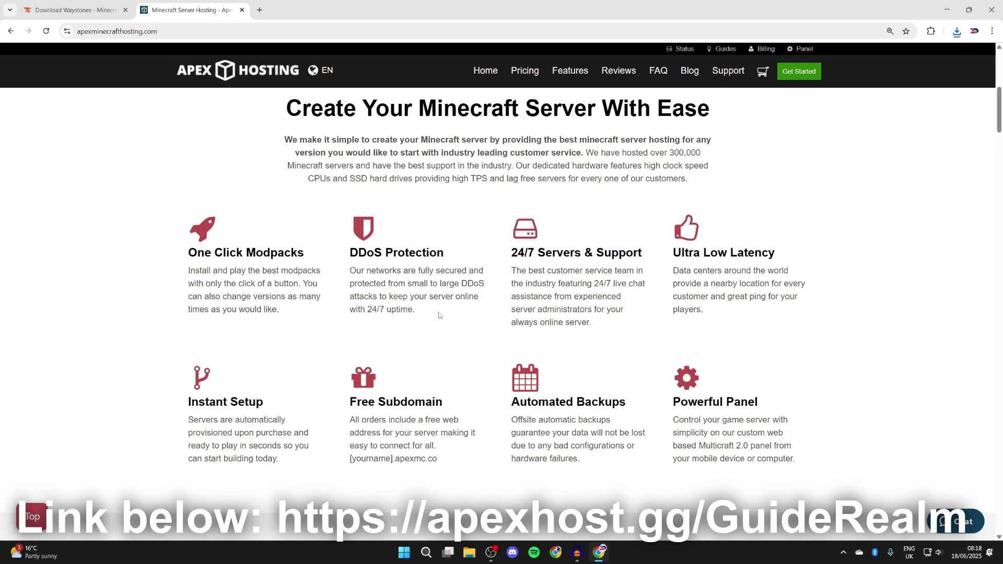
pyautogui.scroll(6, 442, 318)
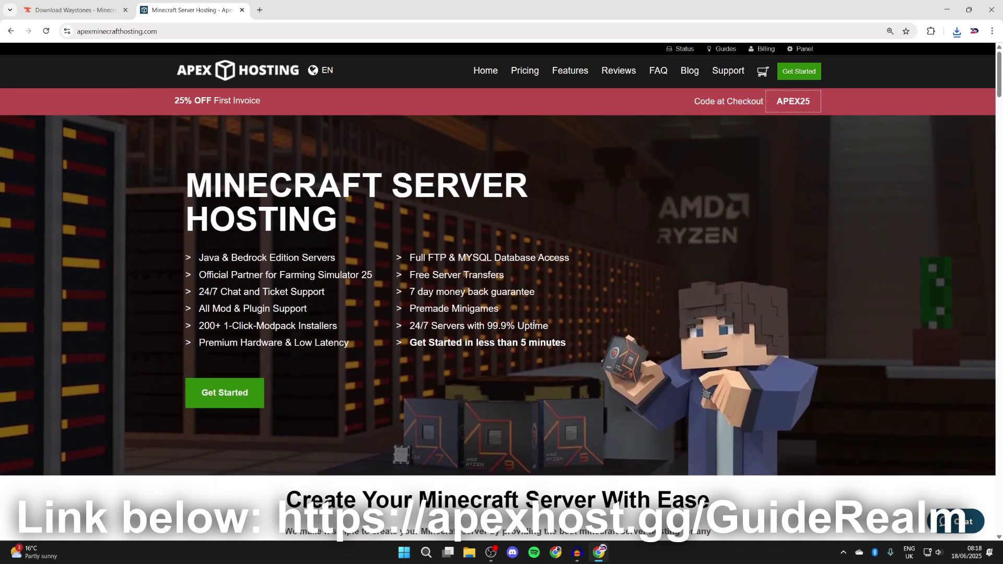
# Step: Run fabric-installer-1.0.3 (3).exe from the Downloads folder, install the client for Minecraft 1.21.6 and close the installer
pyautogui.click(947, 9)
pyautogui.click(469, 552)
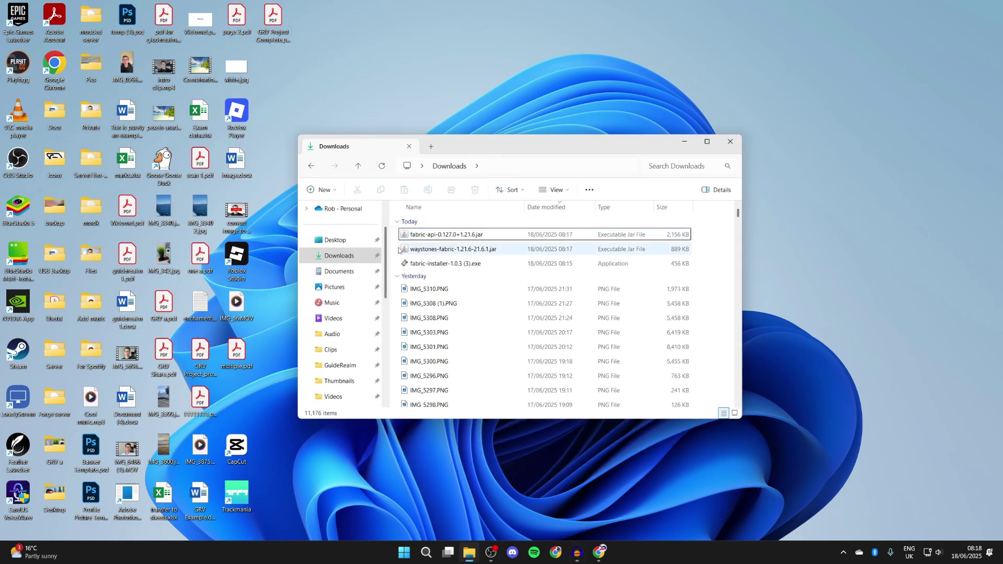
pyautogui.doubleClick(429, 264)
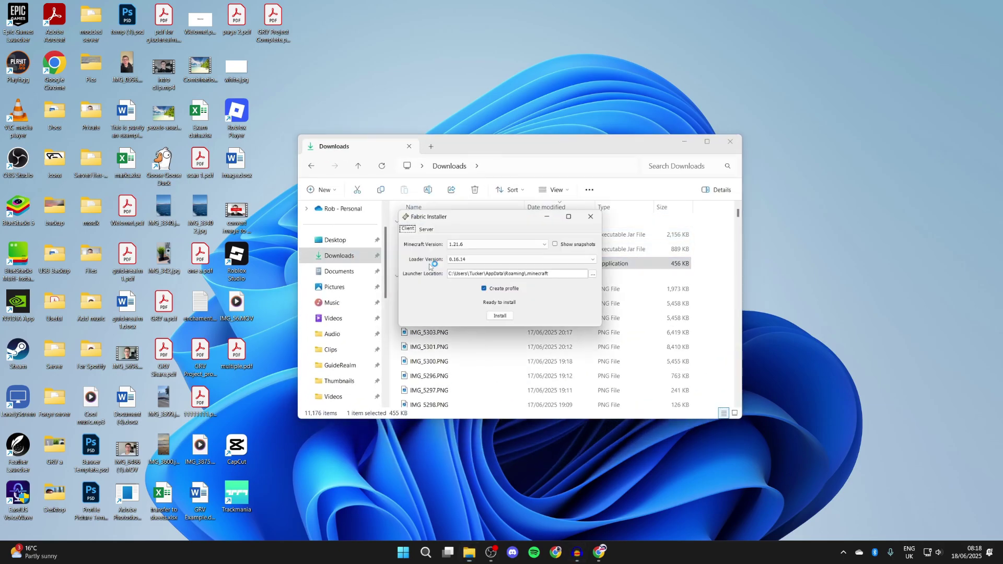
pyautogui.click(462, 246)
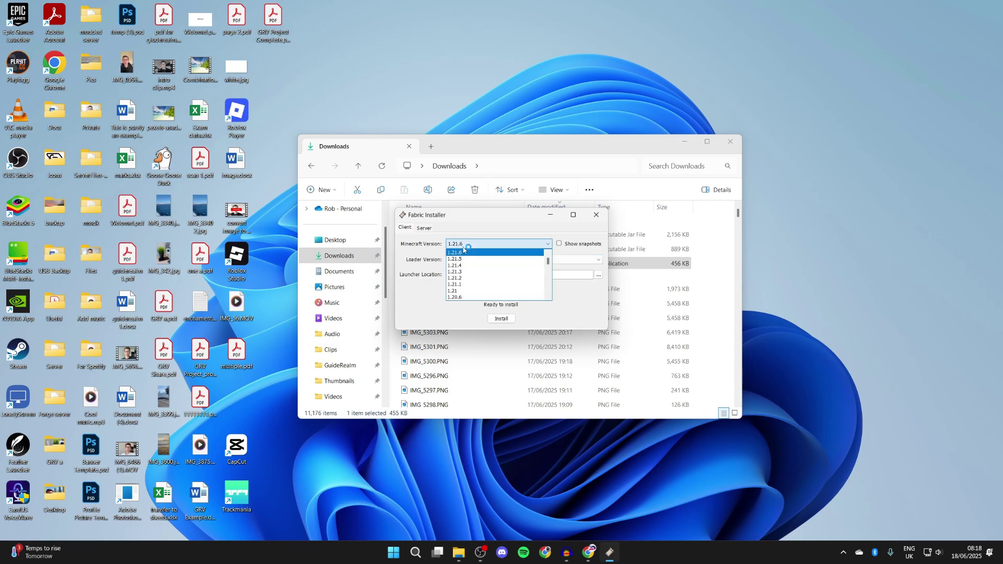
pyautogui.click(456, 253)
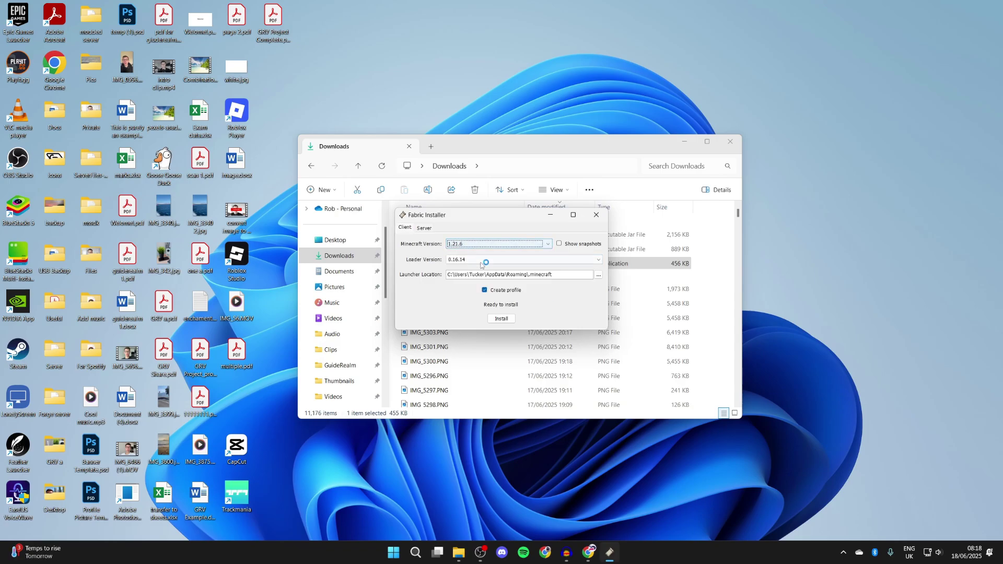
pyautogui.click(500, 319)
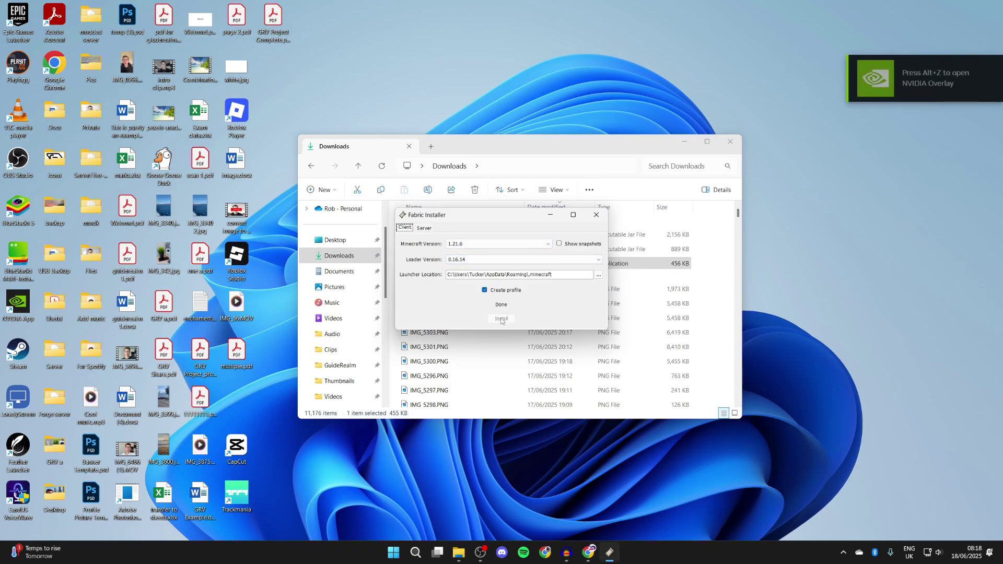
pyautogui.click(511, 296)
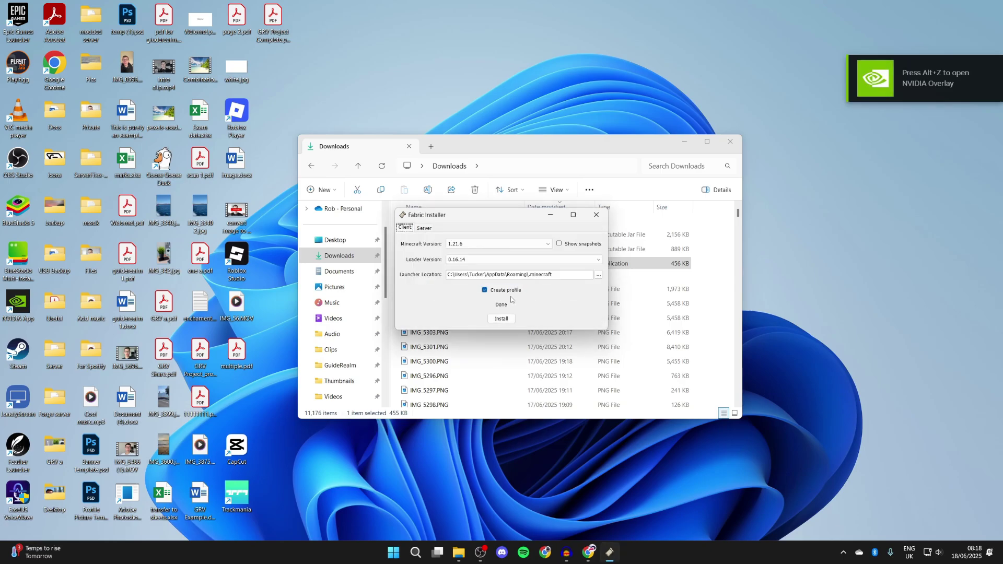
pyautogui.click(595, 215)
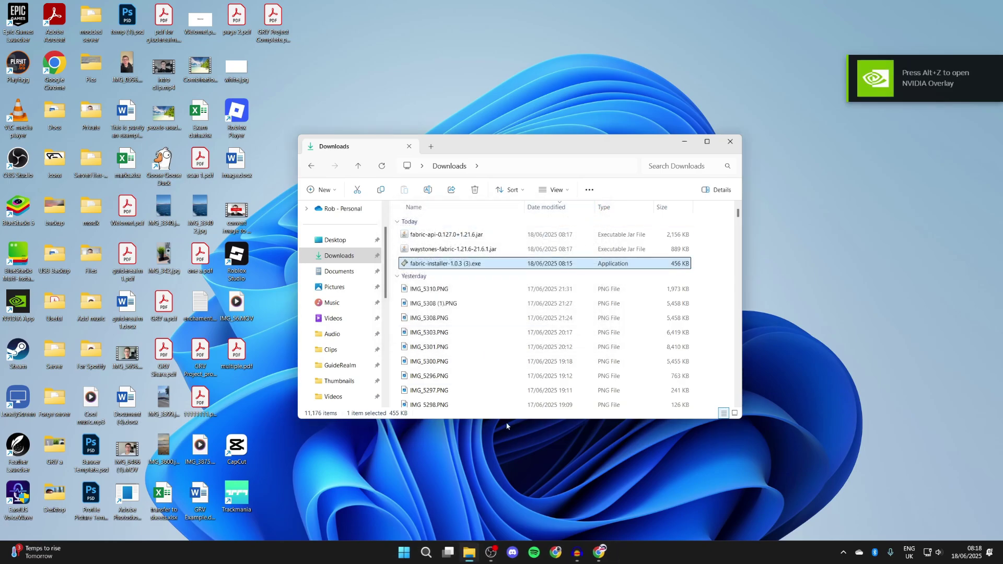
# Step: Launch Minecraft Launcher and open the game folder of the fabric-loader-1.21.6 installation
pyautogui.click(426, 552)
pyautogui.write('mine')
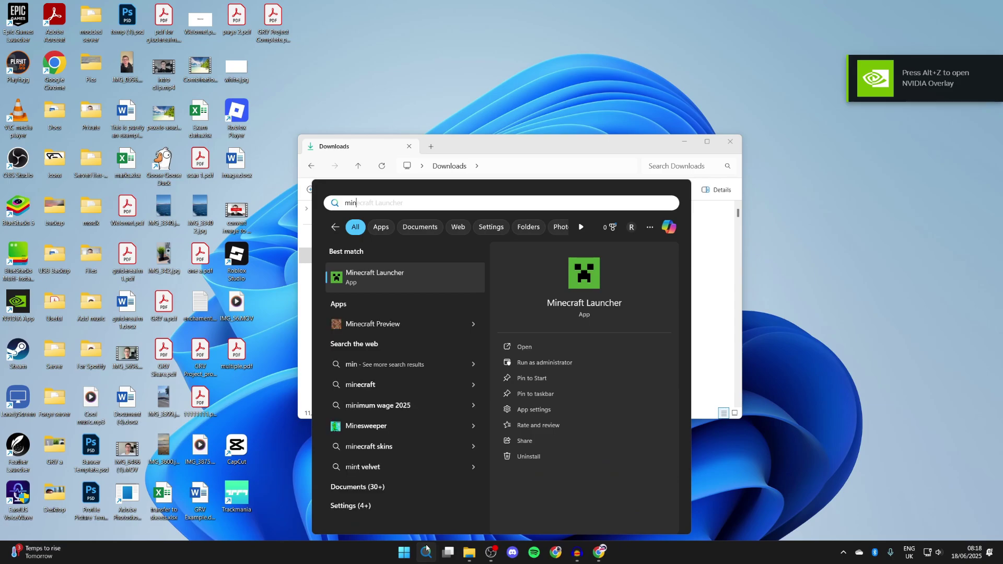
pyautogui.press('Return')
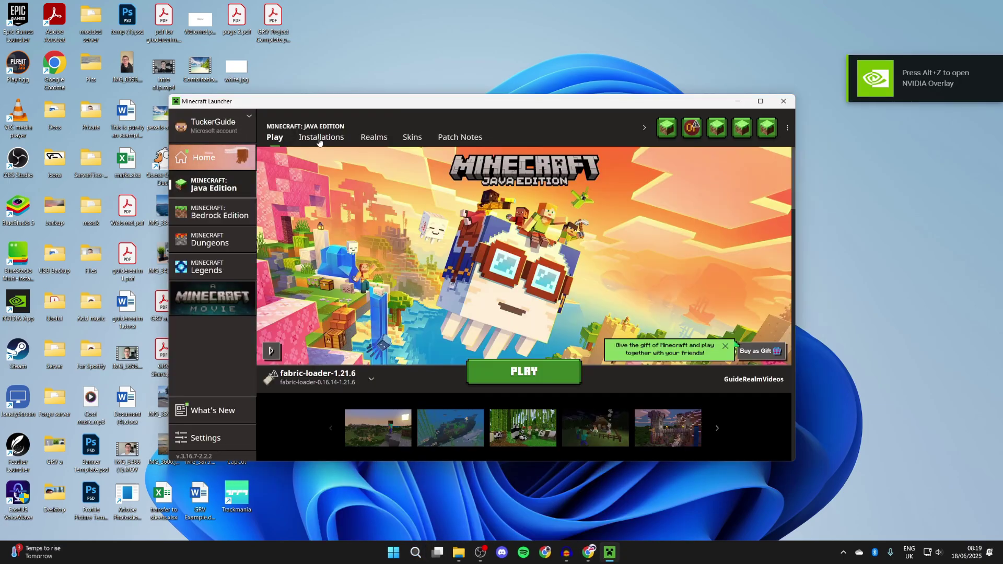
pyautogui.click(320, 137)
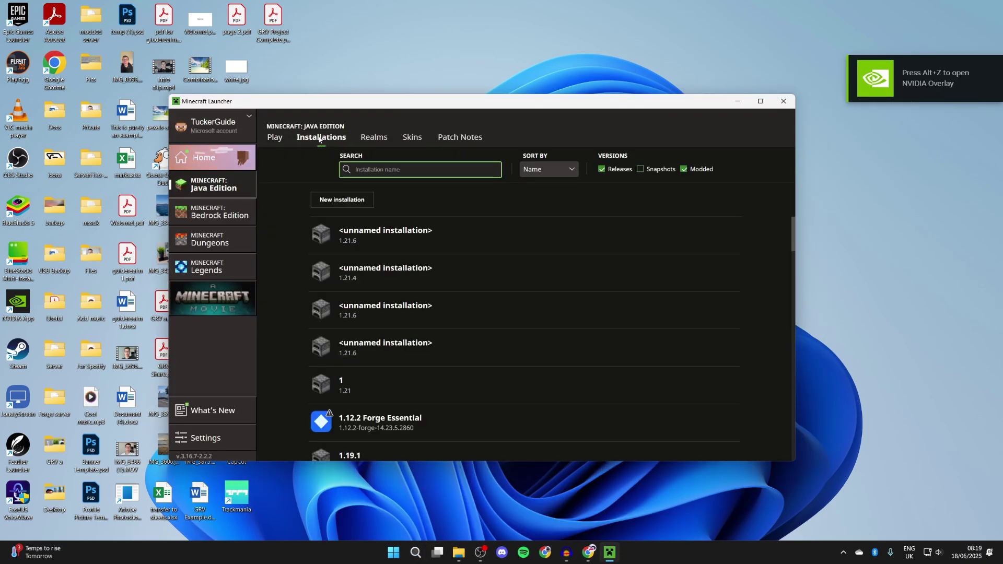
pyautogui.scroll(-15, 451, 290)
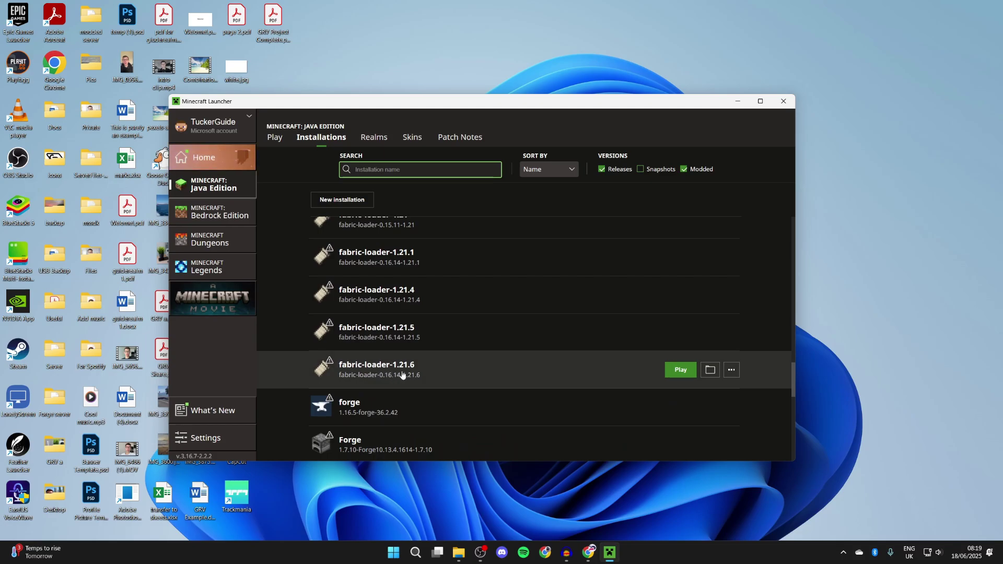
pyautogui.click(710, 370)
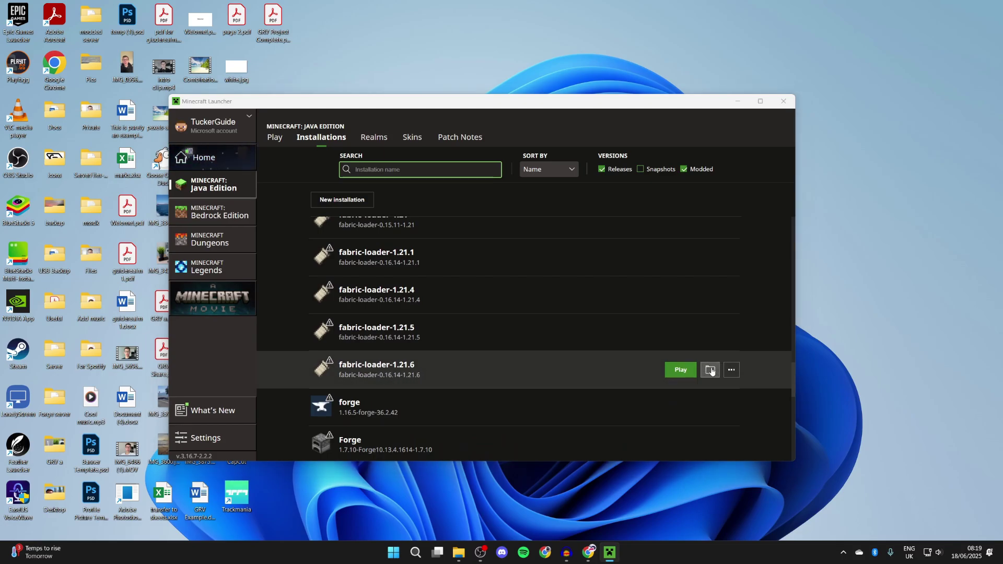
# Step: Open the mods folder inside the .minecraft game folder
pyautogui.scroll(-7, 576, 300)
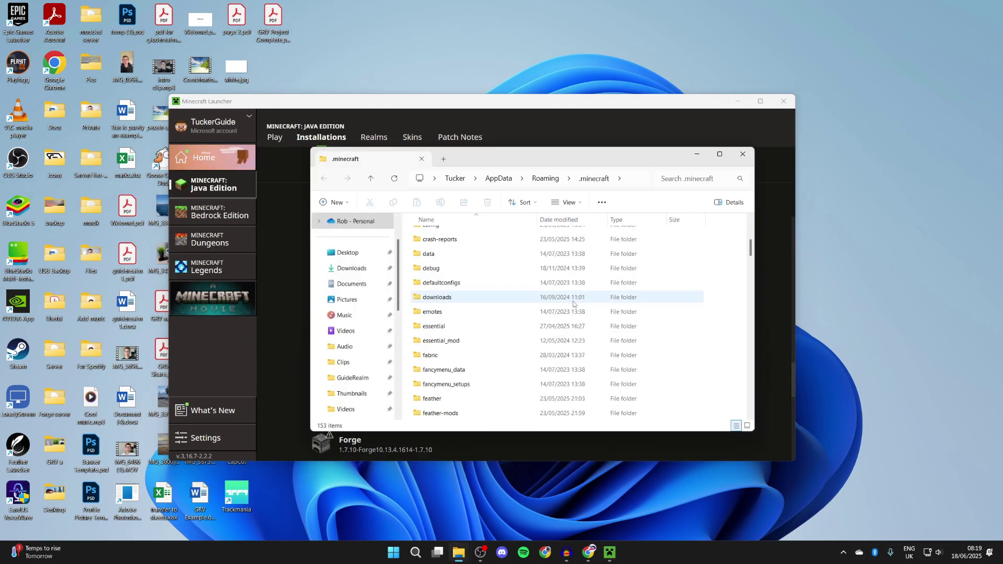
pyautogui.scroll(-4, 572, 300)
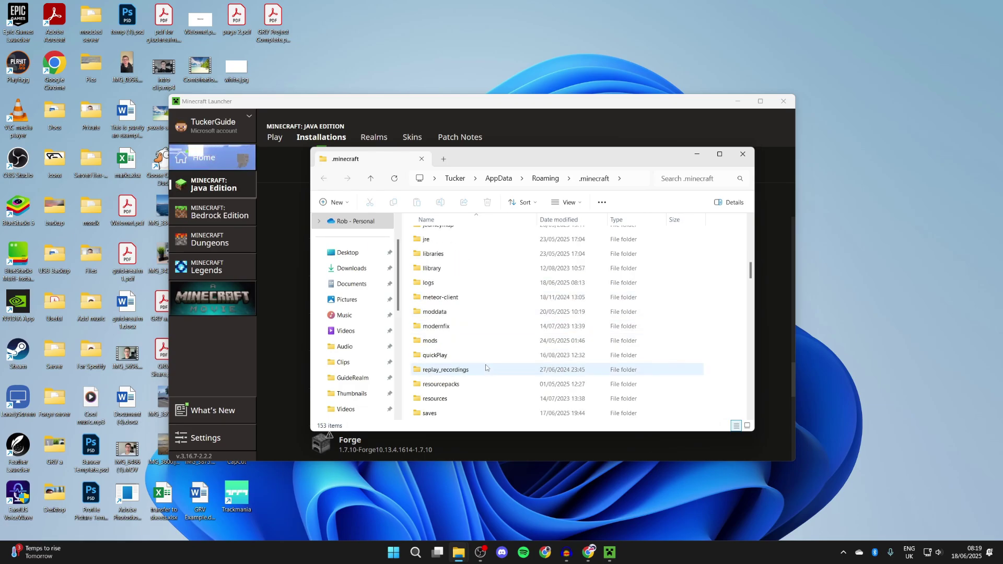
pyautogui.click(473, 341)
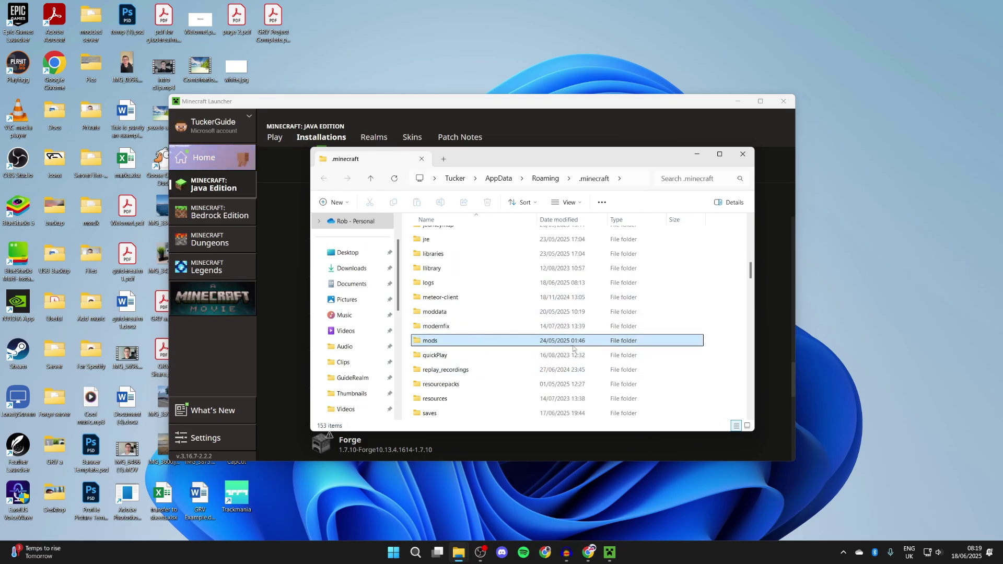
pyautogui.doubleClick(640, 347)
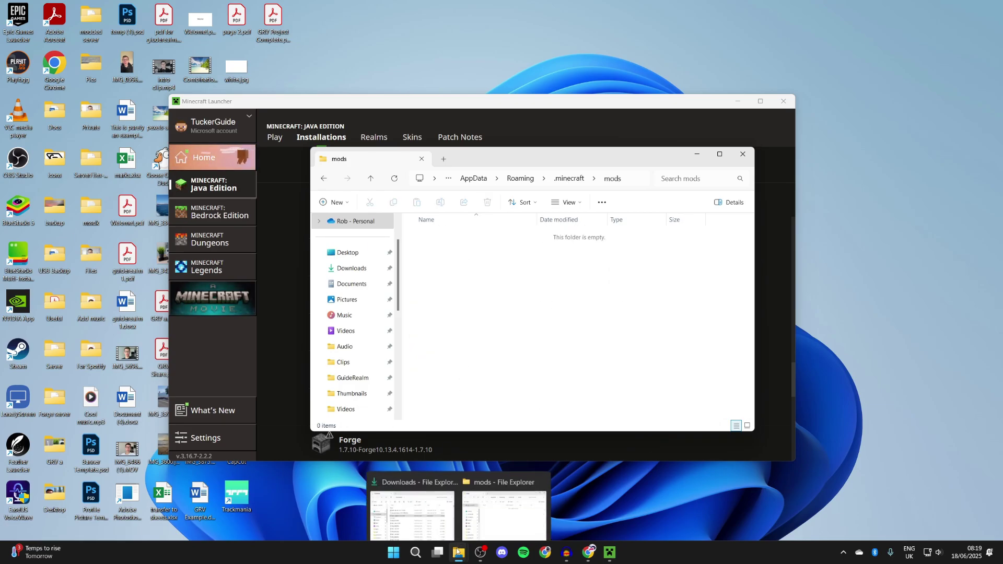
# Step: Move the downloaded Fabric API and Waystones jar files from Downloads into the mods folder and close the folder windows
pyautogui.moveTo(538, 163); pyautogui.dragTo(743, 245)
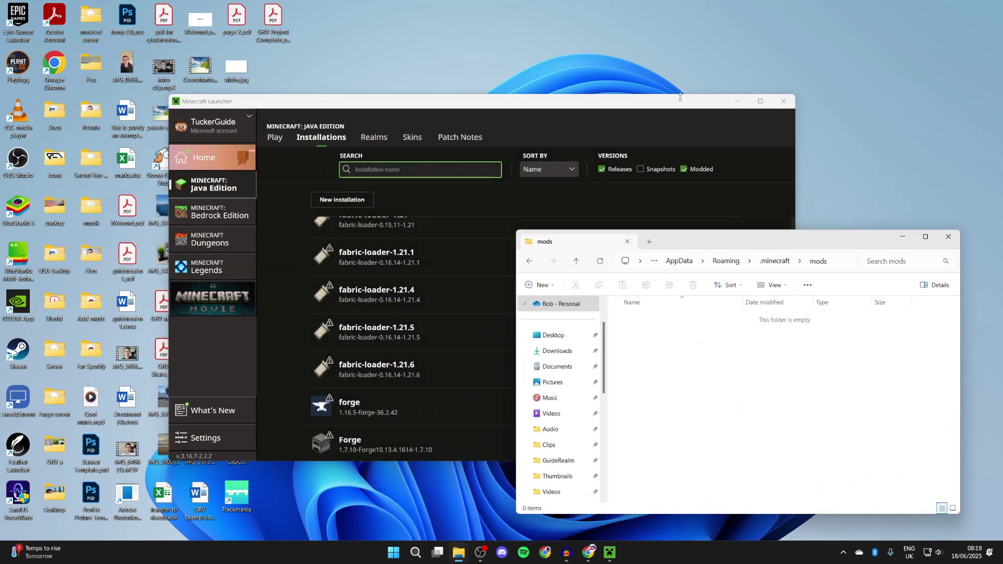
pyautogui.moveTo(680, 98); pyautogui.dragTo(759, 357)
pyautogui.click(591, 153)
pyautogui.click(730, 141)
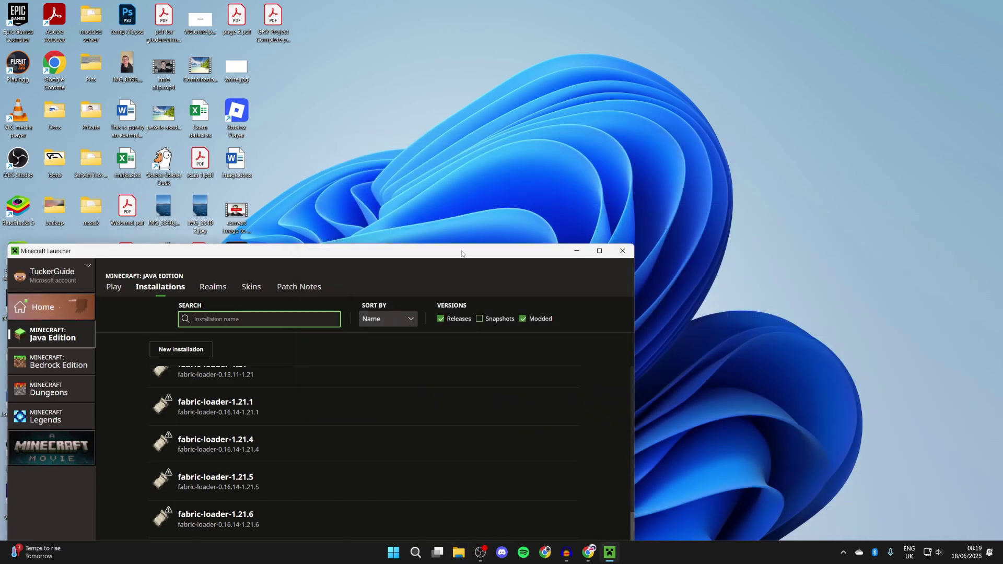
# Step: Start the fabric-loader-1.21.6 installation, accepting the modified-game risks and turning off further warnings for it
pyautogui.moveTo(263, 251); pyautogui.dragTo(425, 75)
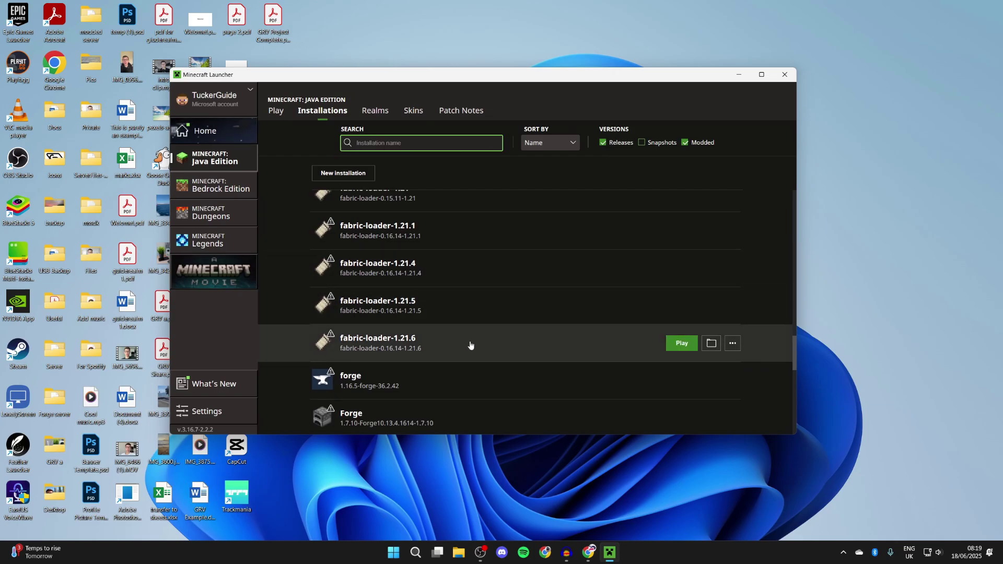
pyautogui.click(675, 343)
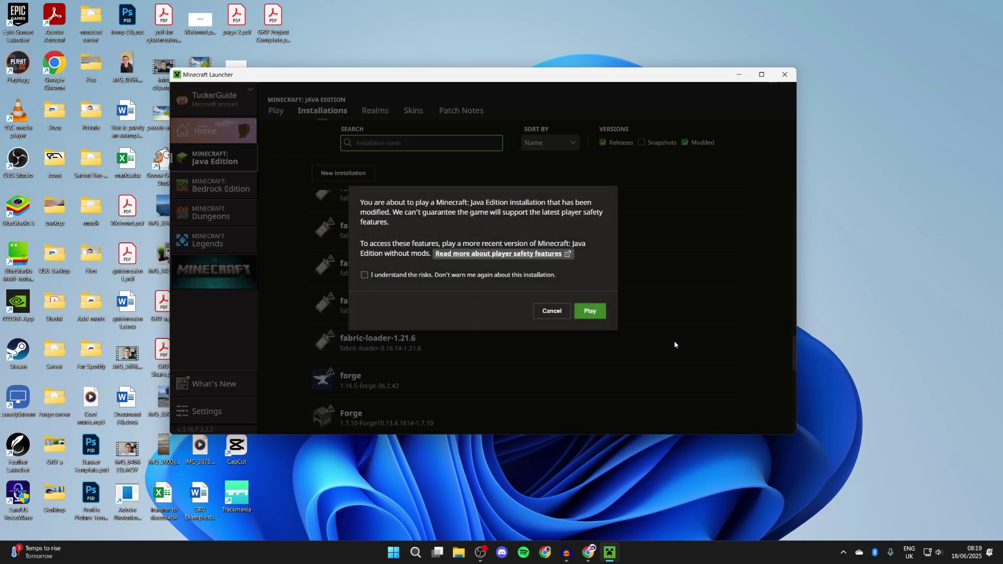
pyautogui.click(461, 276)
pyautogui.click(590, 311)
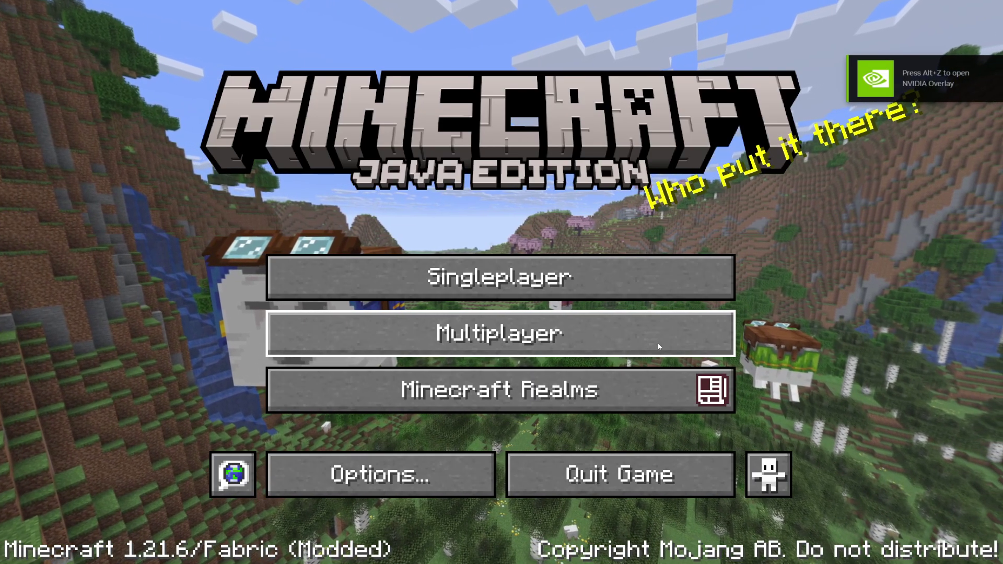
# Step: Create a new singleplayer world called New World with the game mode set to Creative
pyautogui.click(593, 287)
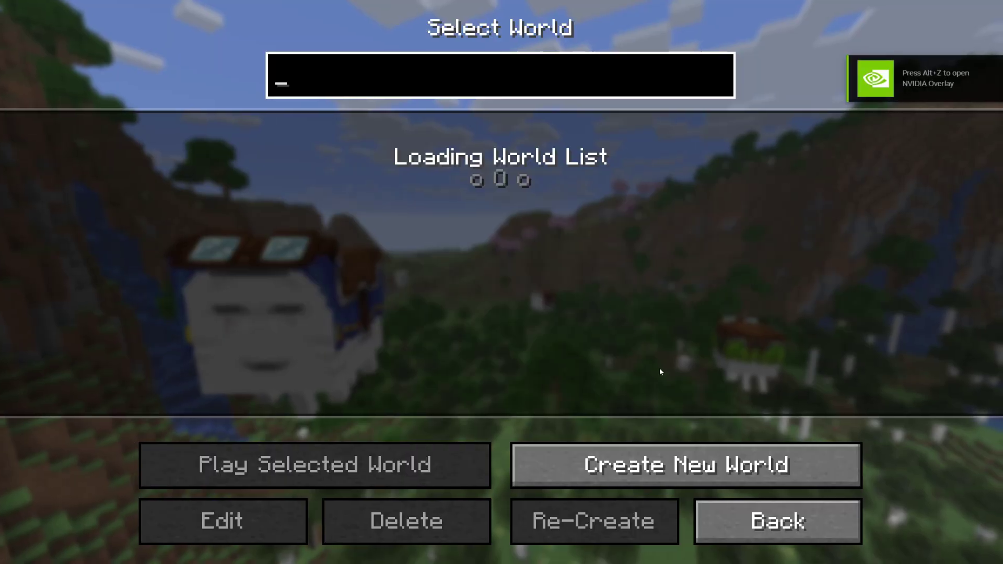
pyautogui.press('Return')
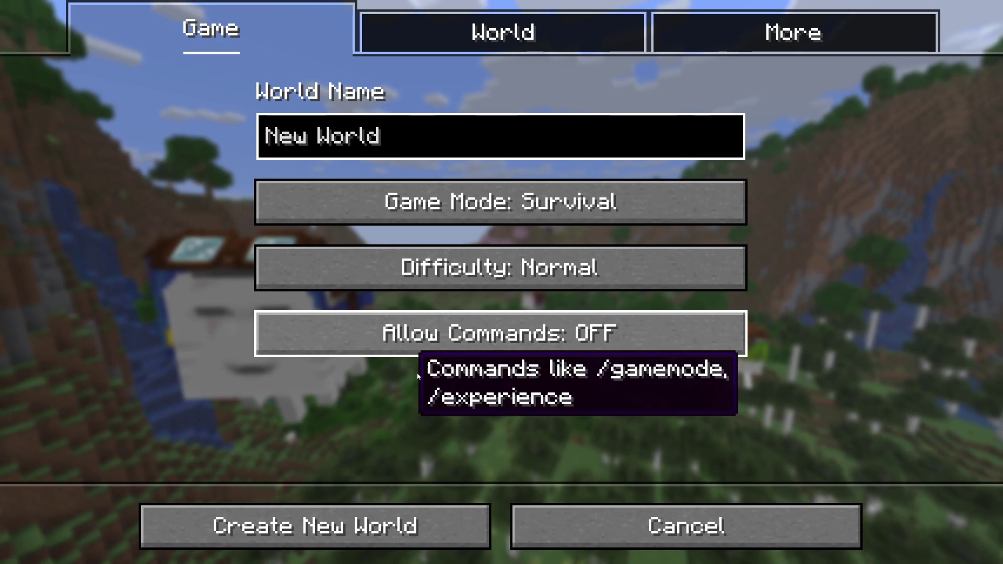
pyautogui.click(502, 204)
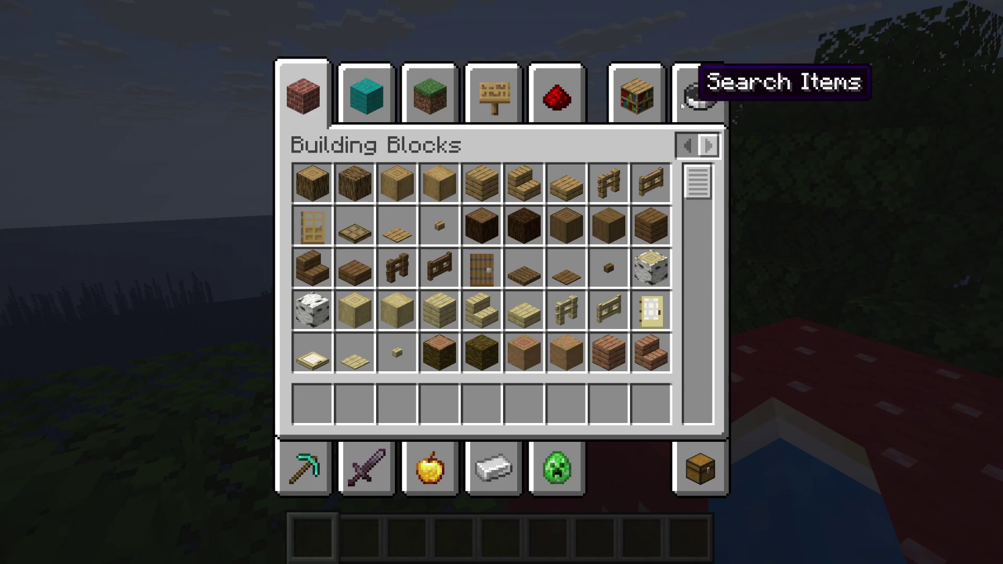
# Step: Search the creative inventory for "way", put a Mossy Waystone in the fourth hotbar slot and hold it
pyautogui.click(697, 94)
pyautogui.write('way')
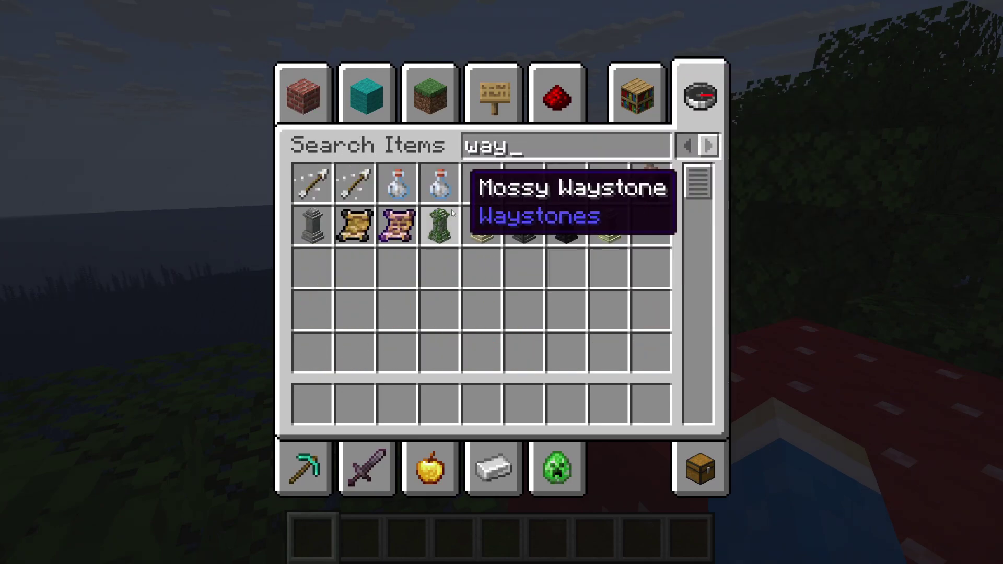
pyautogui.click(440, 226)
pyautogui.click(440, 399)
pyautogui.press('Escape')
pyautogui.scroll(-3, 502, 282)
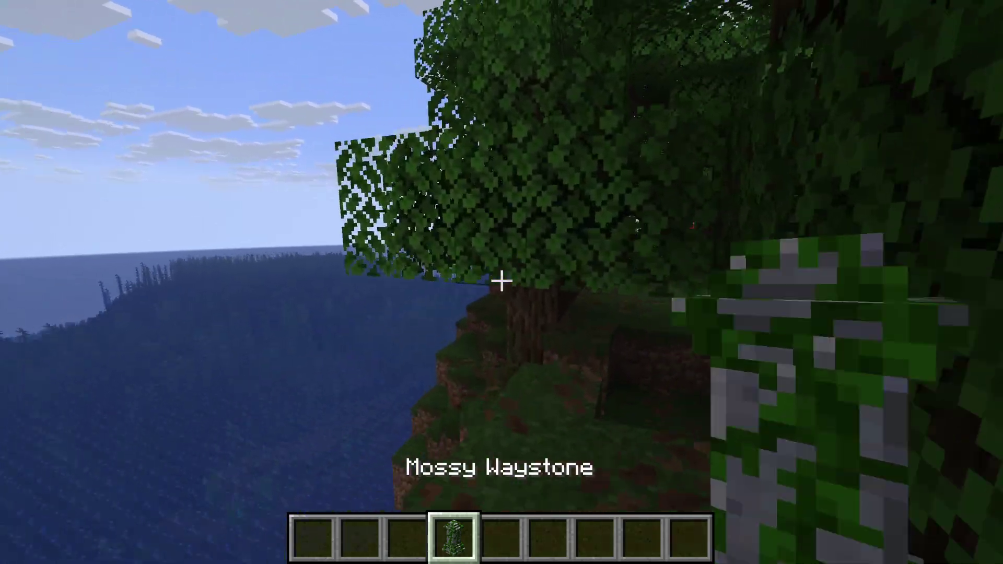
# Step: Switch to the empty fifth hotbar slot and walk through the forest beside the water to explore the modded world
pyautogui.scroll(-1, 502, 282)
pyautogui.press('w')
pyautogui.press('w')
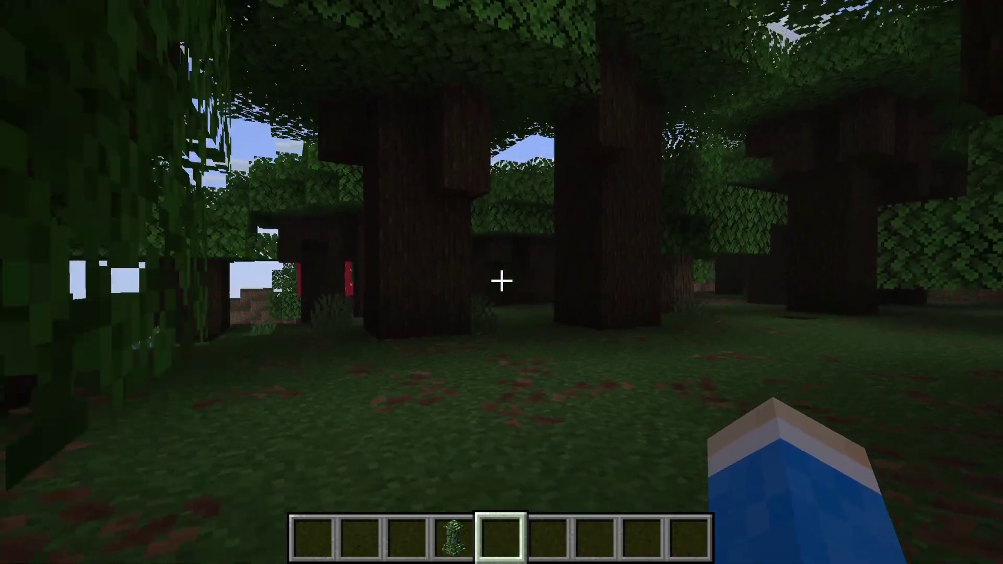
pyautogui.press('w')
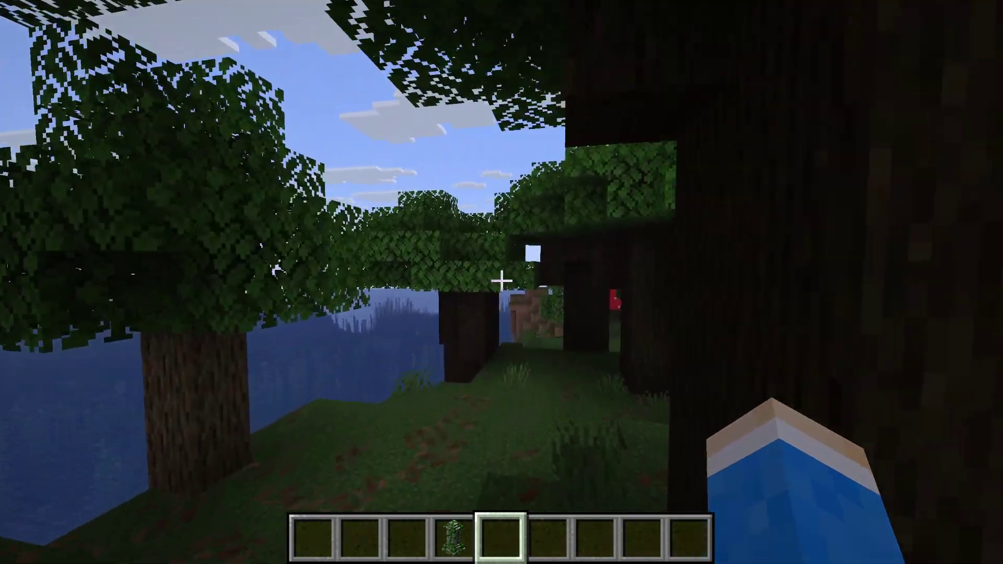
pyautogui.press('w')
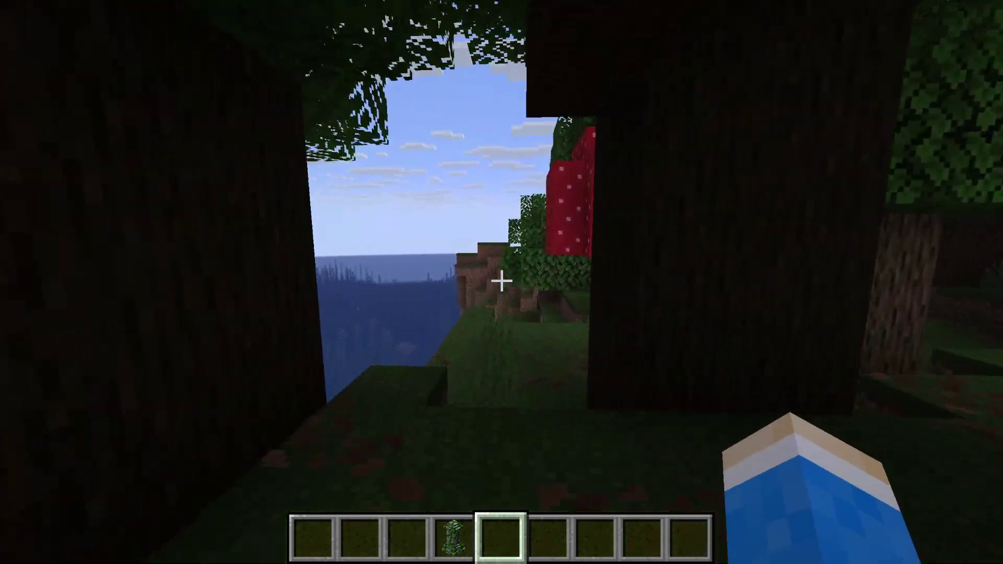